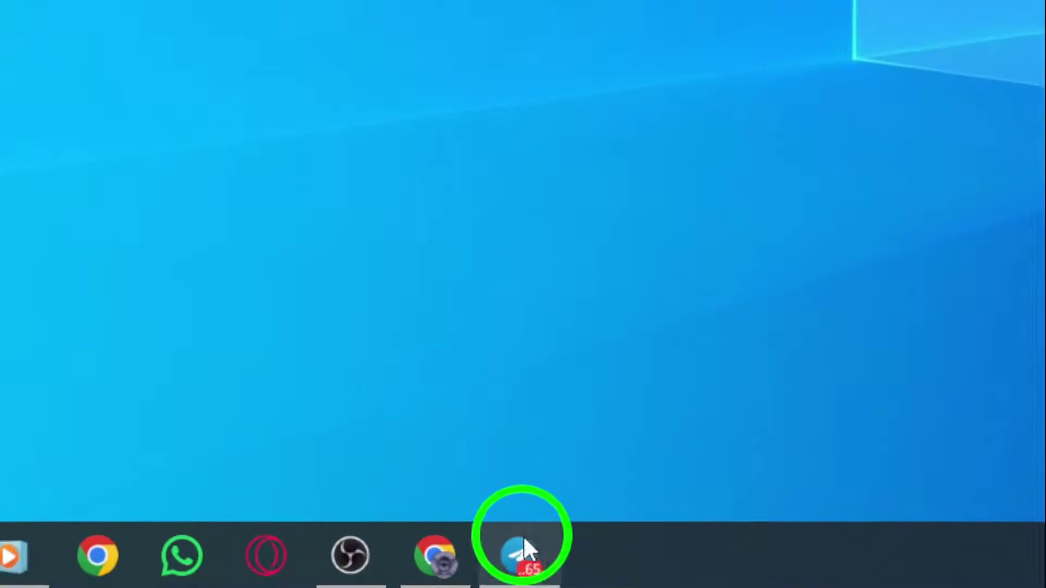
Launch Telegram from the taskbar and unlock it with the local passcode to reach the chat list.
left_click(518, 573)
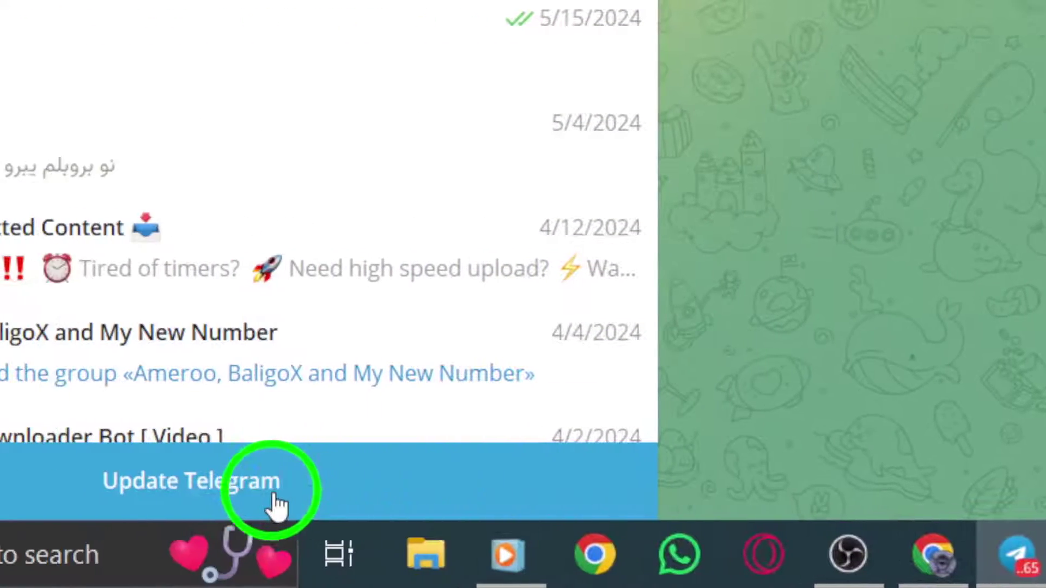
left_click(422, 491)
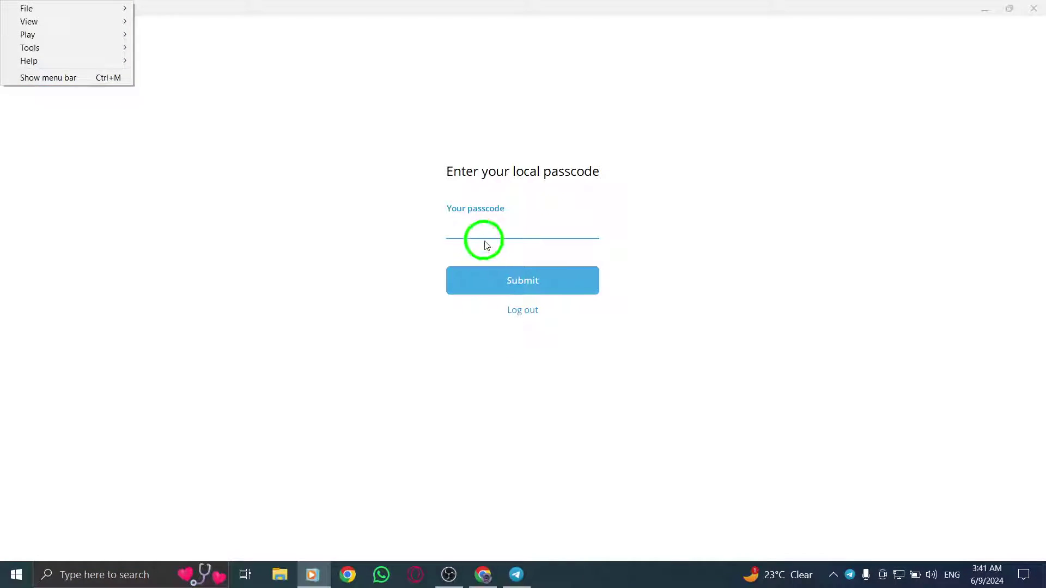
left_click(484, 224)
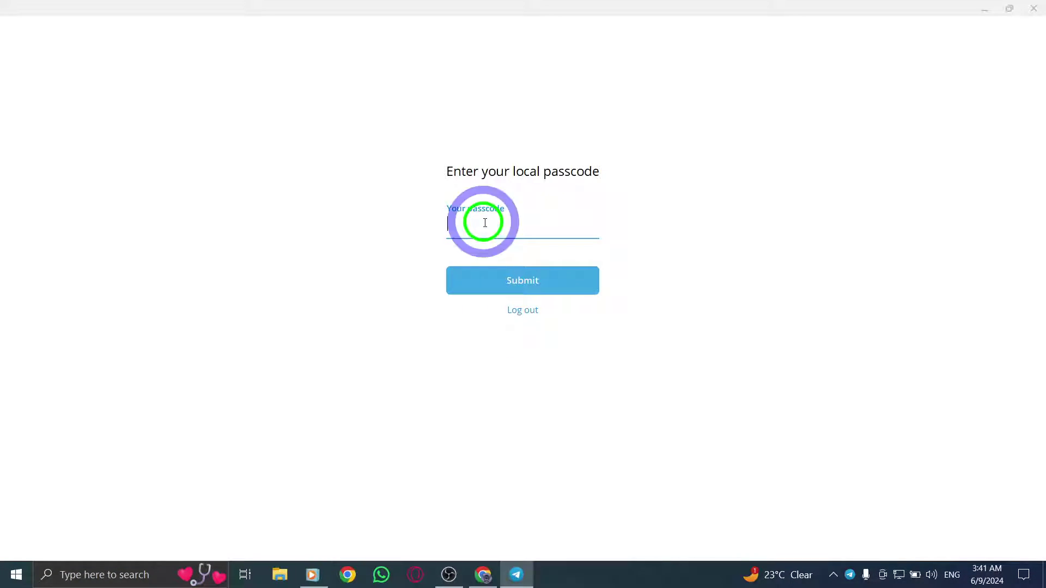
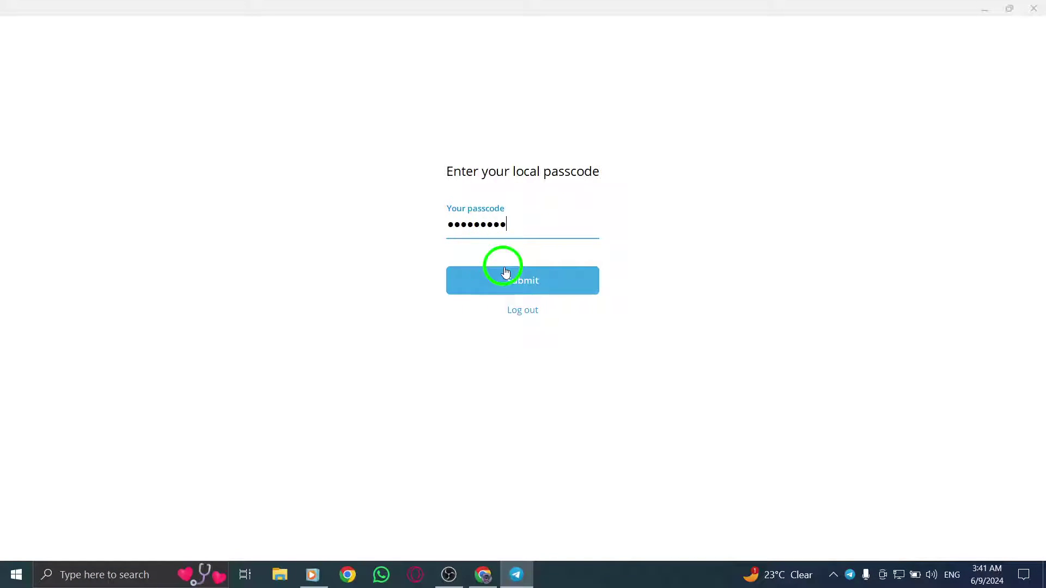
left_click(510, 278)
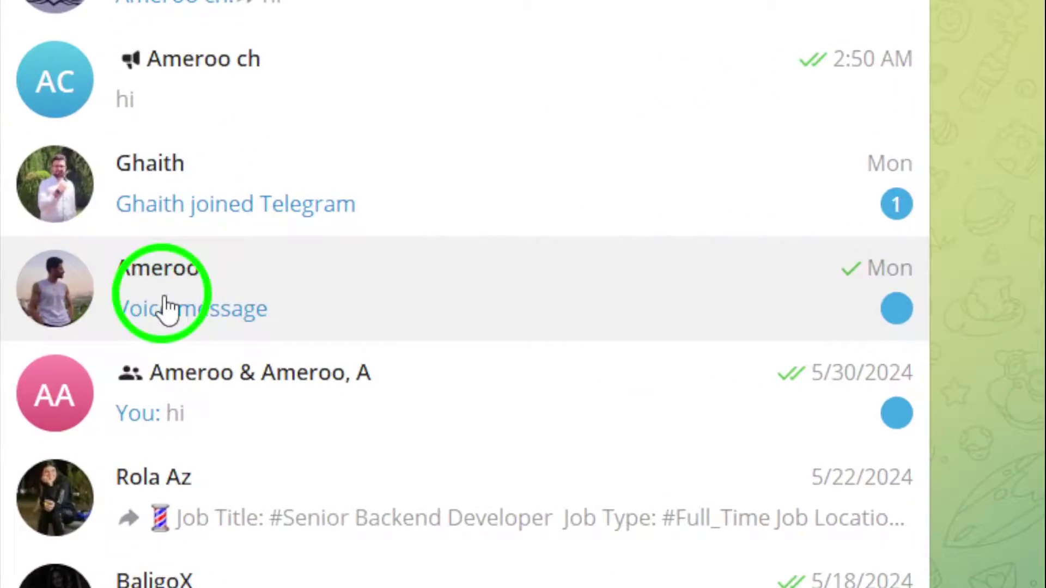
Open the one-to-one chat whose latest message is a voice message.
left_click(69, 247)
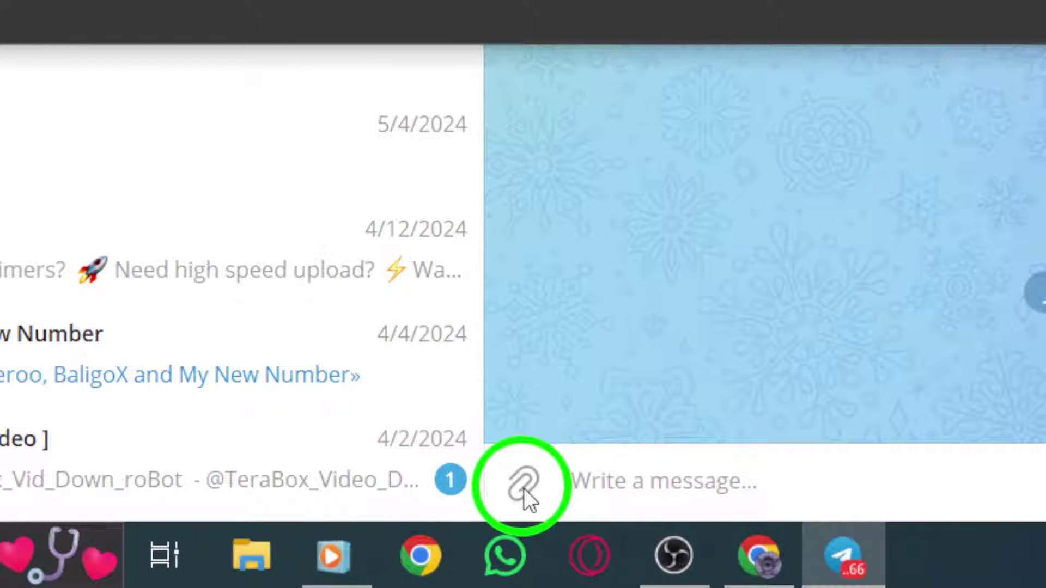
Attach files from the PC's Pictures folder, selecting the owl and cube logo images.
left_click(524, 489)
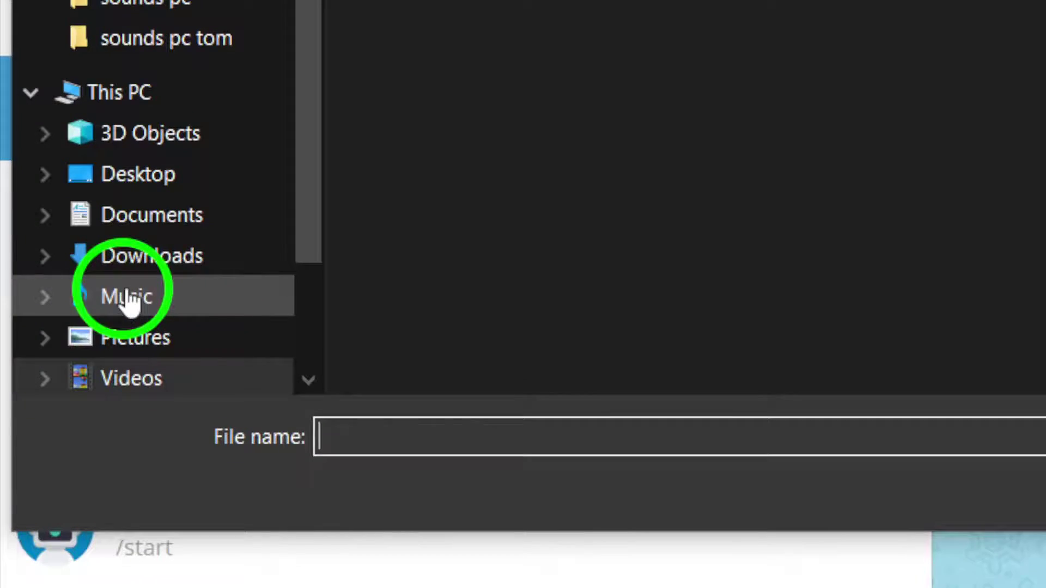
left_click(131, 337)
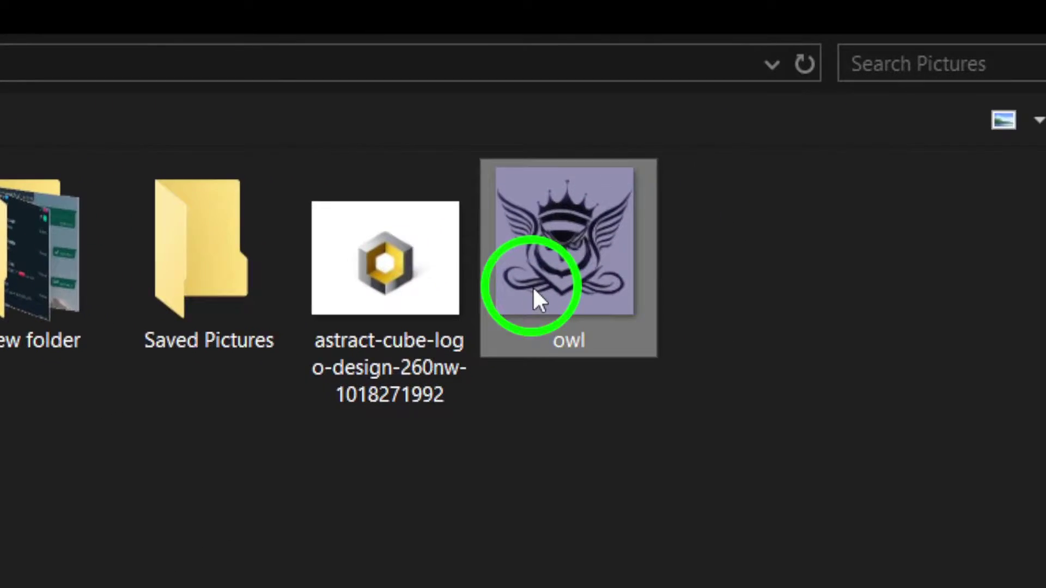
left_click(532, 288)
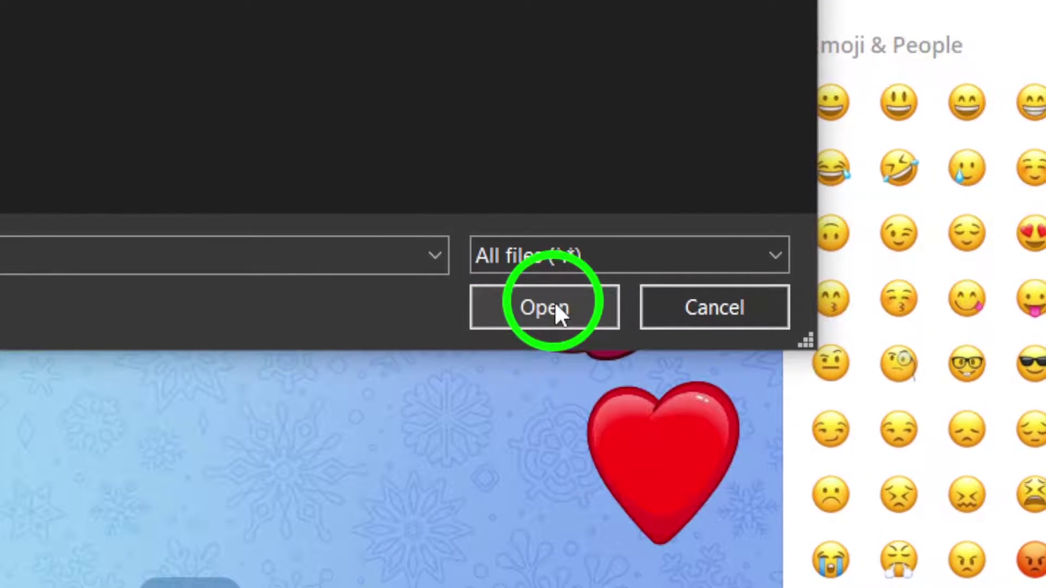
Bring the images into the send dialog, cancel without sending, and close the chat.
left_click(546, 304)
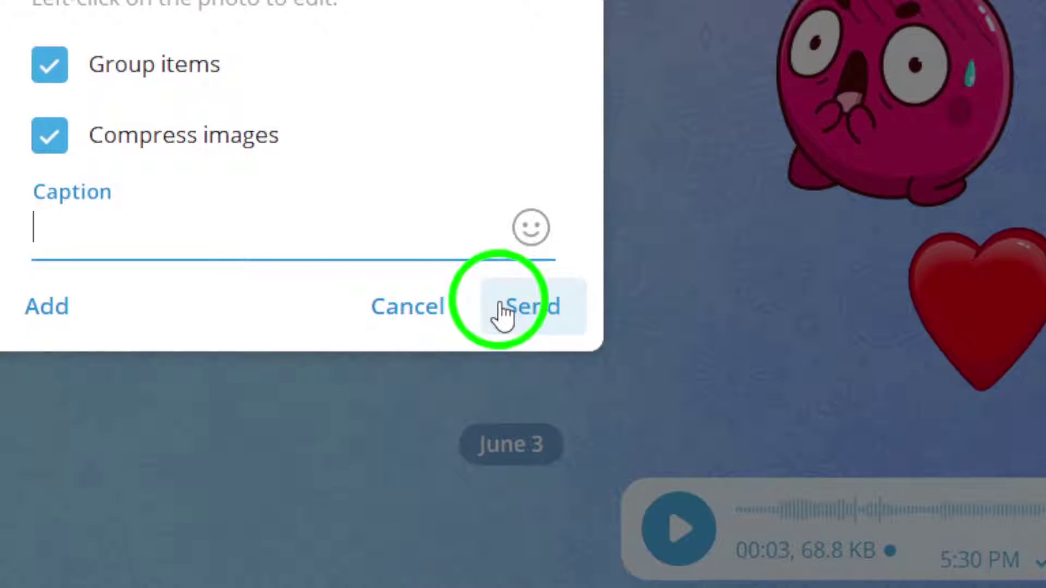
left_click(442, 322)
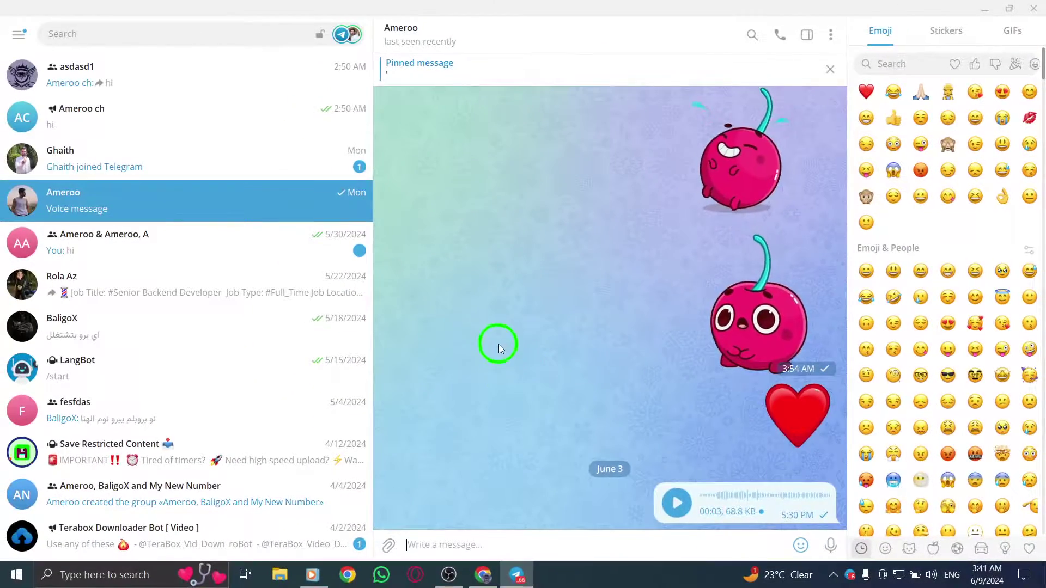
key("Escape")
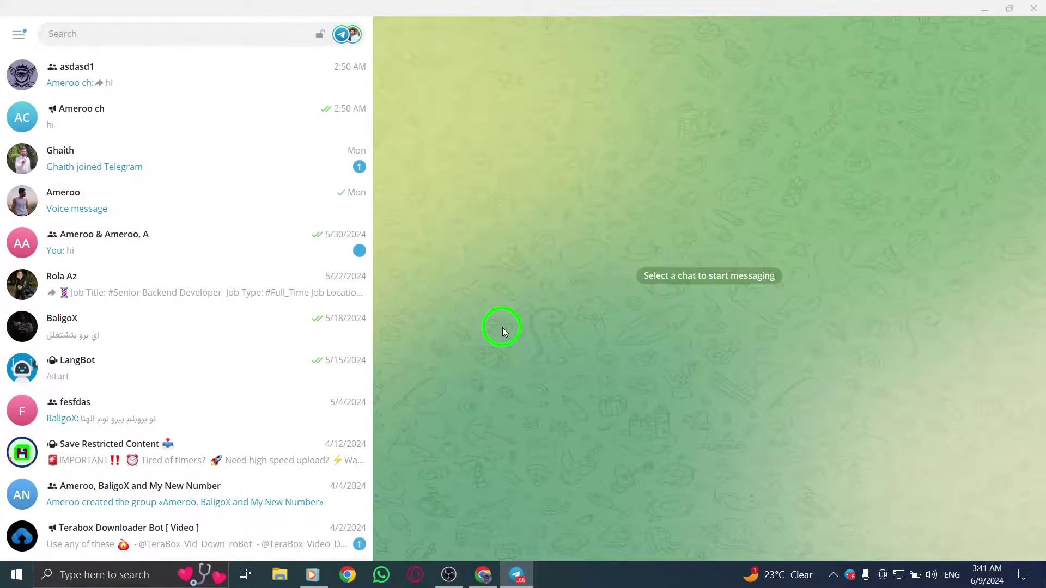
Minimize the Telegram window so the Windows desktop shows.
left_click(994, 15)
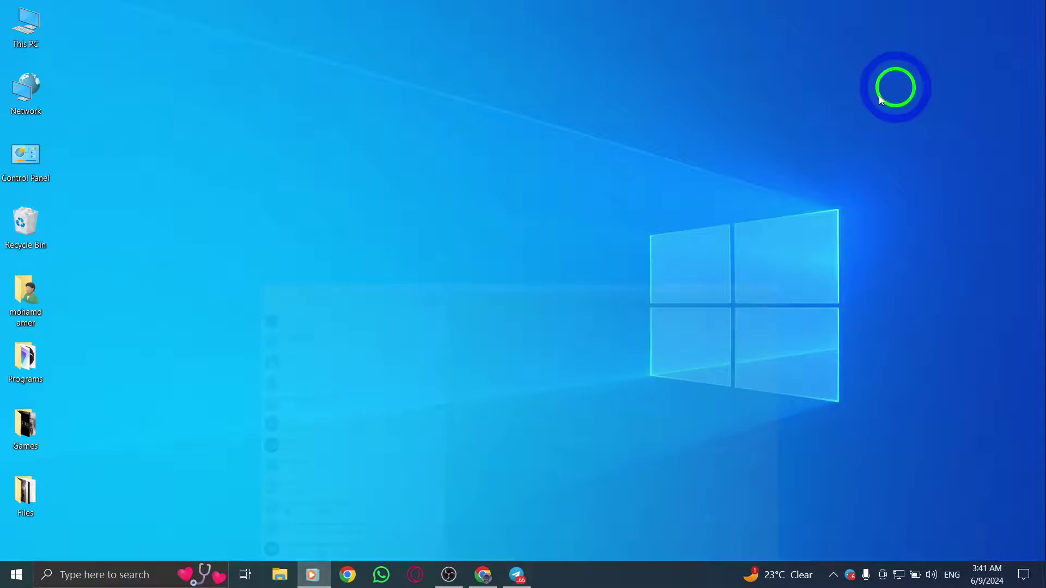